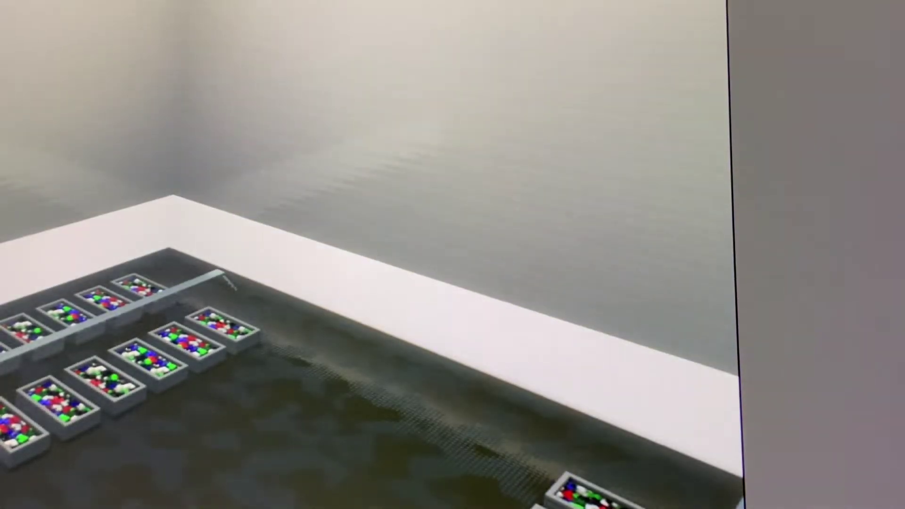
{"action": "scroll", "coordinate": [169, 129], "scroll_direction": "down", "scroll_amount": 2}
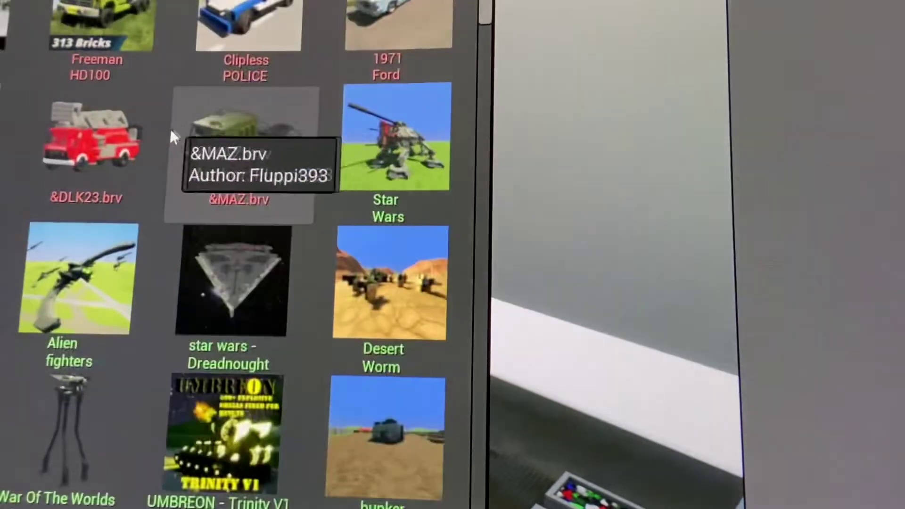
{"action": "scroll", "coordinate": [14, 145], "scroll_direction": "down", "scroll_amount": 1}
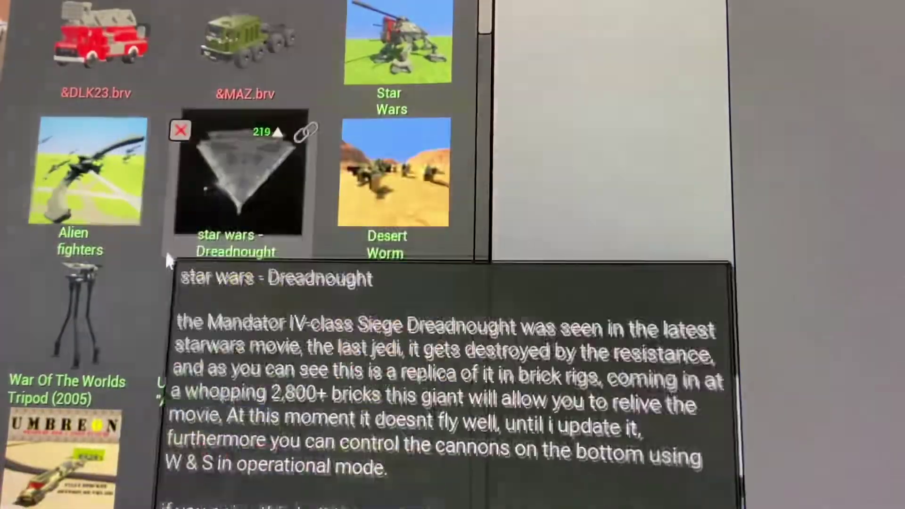
{"action": "scroll", "coordinate": [177, 237], "scroll_direction": "down", "scroll_amount": 3}
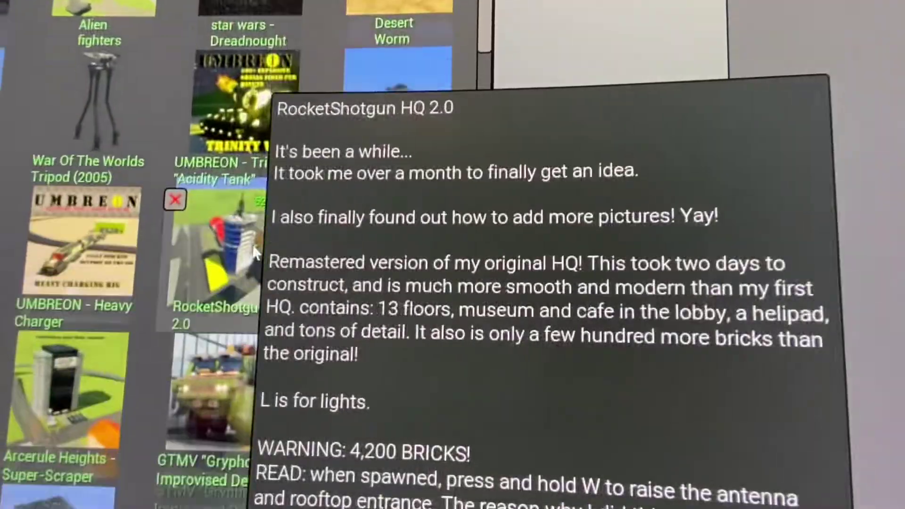
{"action": "scroll", "coordinate": [263, 290], "scroll_direction": "down", "scroll_amount": 2}
{"action": "scroll", "coordinate": [264, 290], "scroll_direction": "down", "scroll_amount": 1}
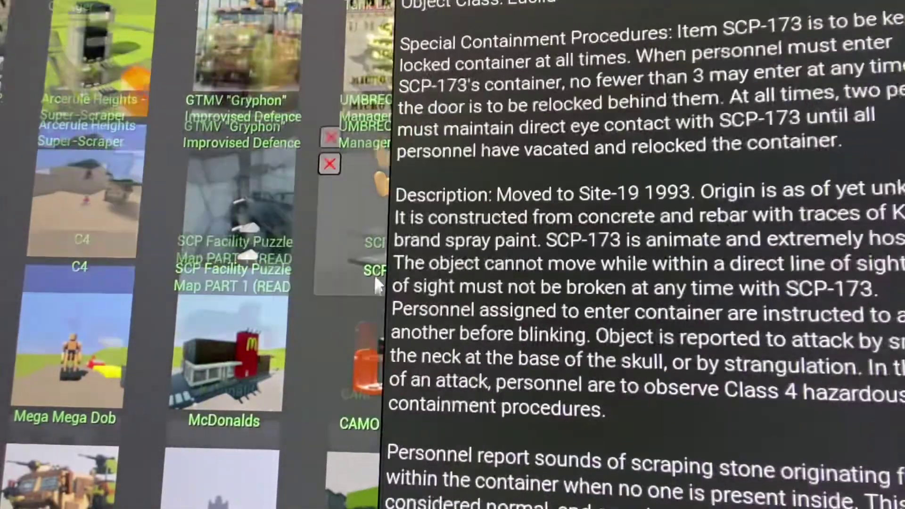
{"action": "scroll", "coordinate": [375, 294], "scroll_direction": "down", "scroll_amount": 2}
{"action": "scroll", "coordinate": [302, 388], "scroll_direction": "down", "scroll_amount": 2}
{"action": "scroll", "coordinate": [261, 420], "scroll_direction": "down", "scroll_amount": 2}
{"action": "mouse_move", "coordinate": [221, 417]}
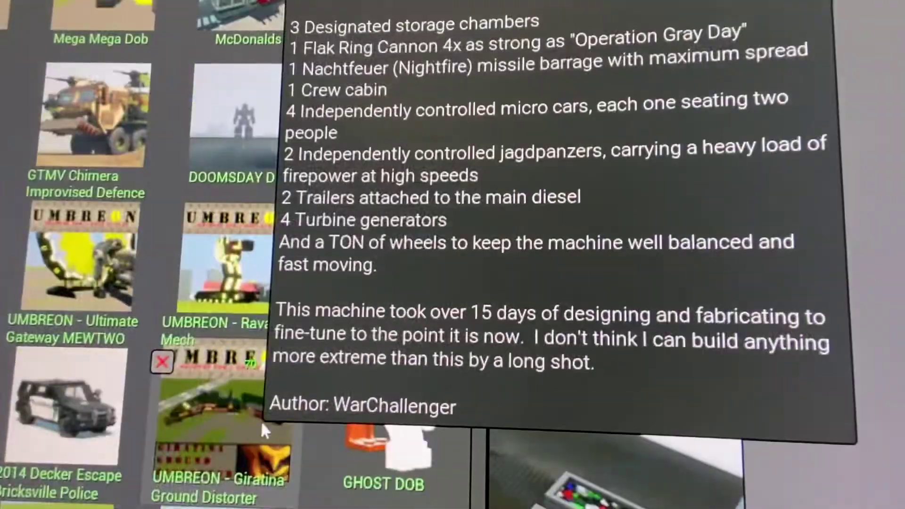
{"action": "scroll", "coordinate": [163, 375], "scroll_direction": "down", "scroll_amount": 2}
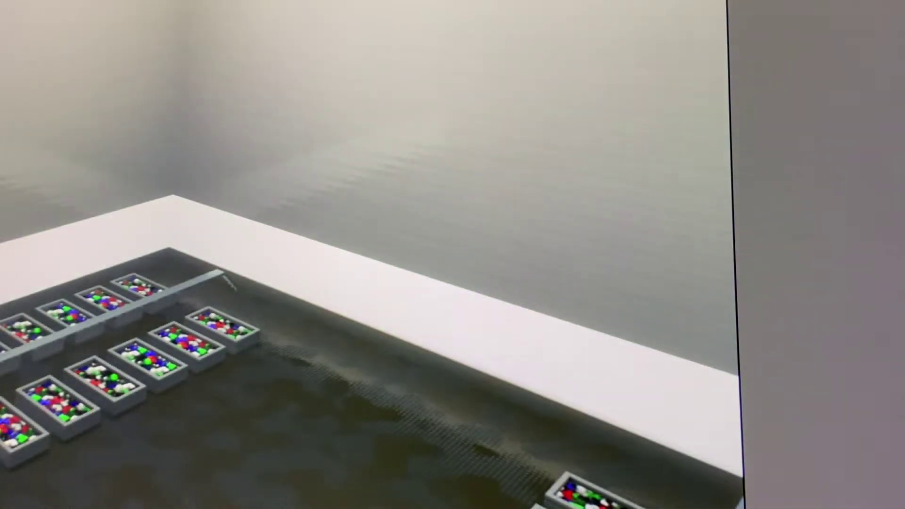
{"action": "key", "text": "q"}
{"action": "scroll", "coordinate": [213, 233], "scroll_direction": "down", "scroll_amount": 2}
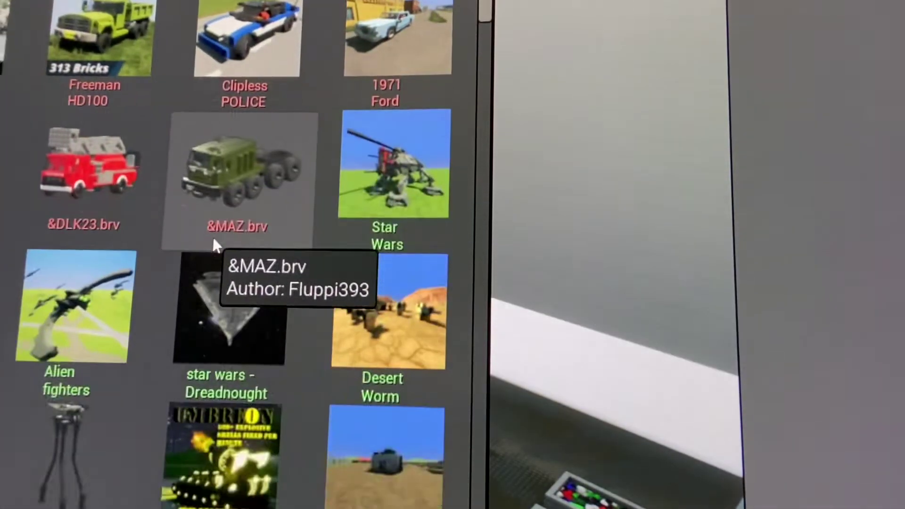
{"action": "scroll", "coordinate": [212, 237], "scroll_direction": "down", "scroll_amount": 3}
{"action": "scroll", "coordinate": [212, 237], "scroll_direction": "down", "scroll_amount": 2}
{"action": "scroll", "coordinate": [184, 258], "scroll_direction": "down", "scroll_amount": 3}
{"action": "scroll", "coordinate": [151, 282], "scroll_direction": "down", "scroll_amount": 2}
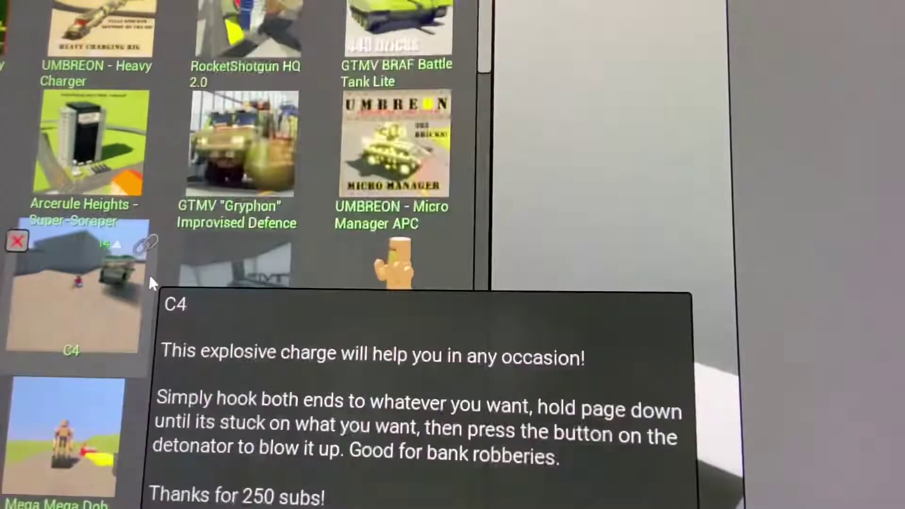
{"action": "scroll", "coordinate": [150, 282], "scroll_direction": "down", "scroll_amount": 2}
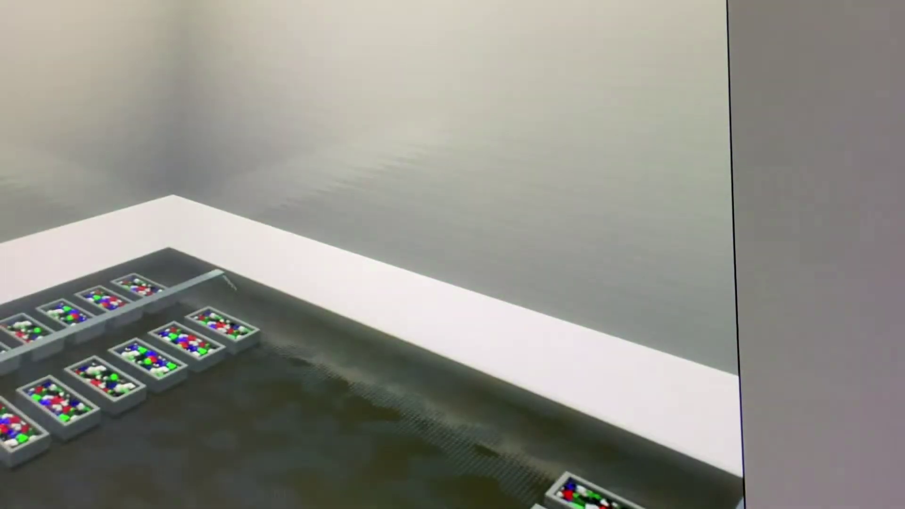
Bring the workshop creations list back up with Escape.
{"action": "key", "text": "Escape"}
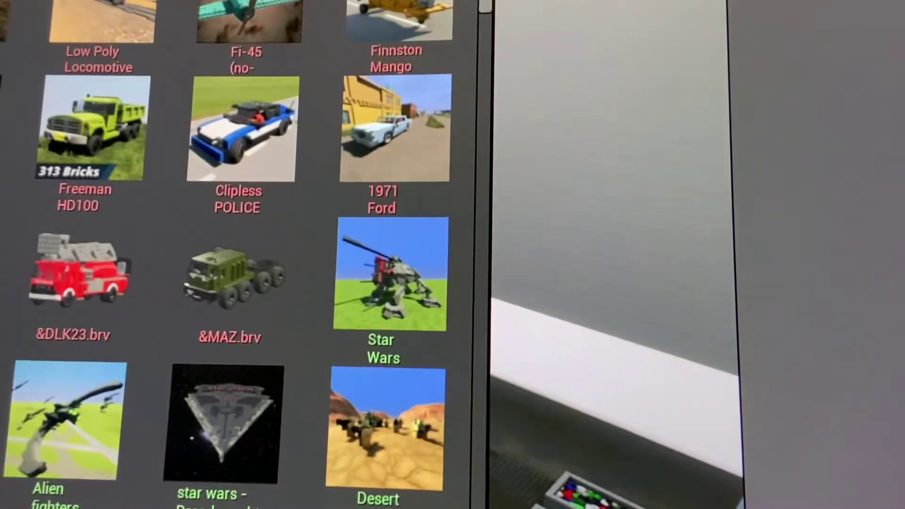
{"action": "scroll", "coordinate": [186, 170], "scroll_direction": "down", "scroll_amount": 2}
{"action": "scroll", "coordinate": [187, 169], "scroll_direction": "down", "scroll_amount": 2}
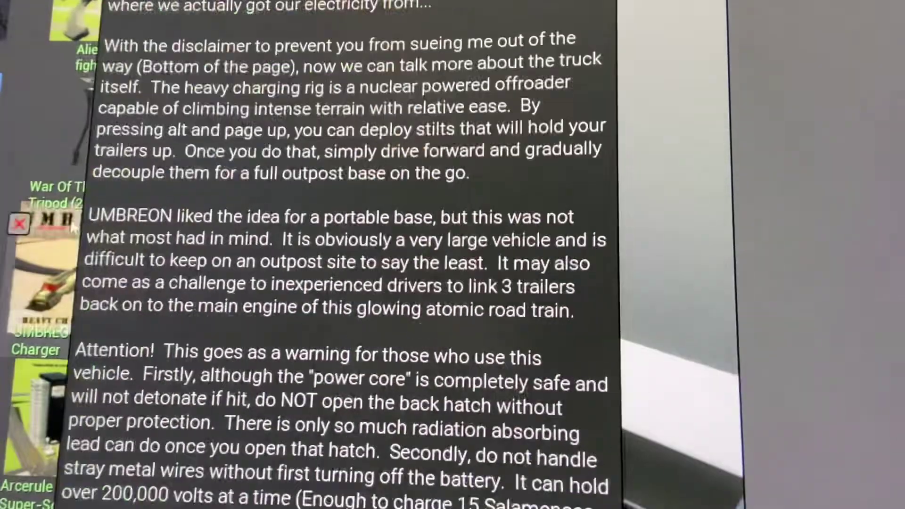
{"action": "scroll", "coordinate": [186, 170], "scroll_direction": "down", "scroll_amount": 2}
{"action": "scroll", "coordinate": [378, 305], "scroll_direction": "down", "scroll_amount": 2}
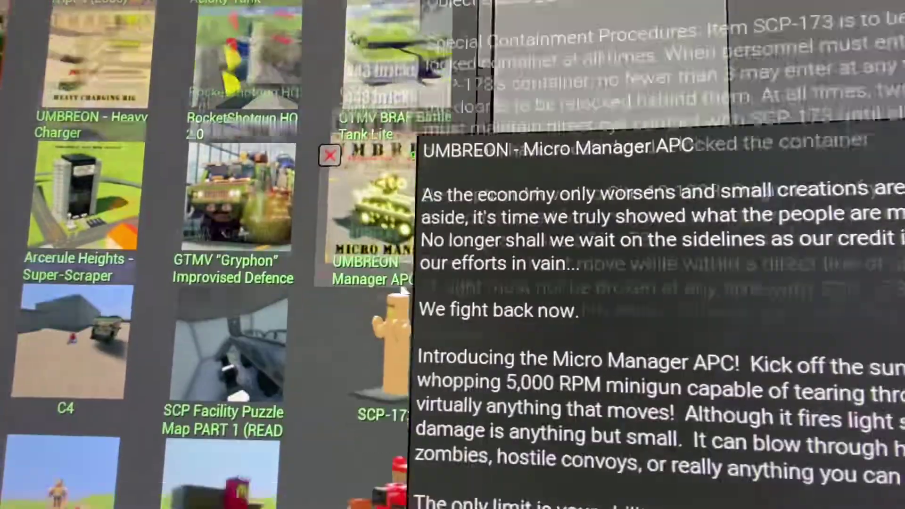
{"action": "scroll", "coordinate": [381, 290], "scroll_direction": "down", "scroll_amount": 2}
{"action": "scroll", "coordinate": [381, 282], "scroll_direction": "down", "scroll_amount": 2}
{"action": "scroll", "coordinate": [351, 282], "scroll_direction": "down", "scroll_amount": 2}
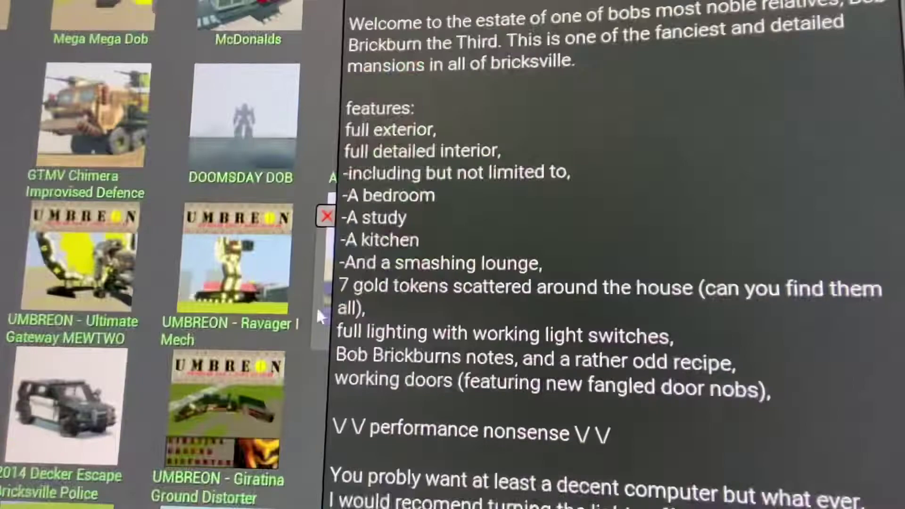
{"action": "scroll", "coordinate": [315, 305], "scroll_direction": "down", "scroll_amount": 2}
{"action": "scroll", "coordinate": [279, 318], "scroll_direction": "down", "scroll_amount": 2}
{"action": "scroll", "coordinate": [279, 311], "scroll_direction": "down", "scroll_amount": 2}
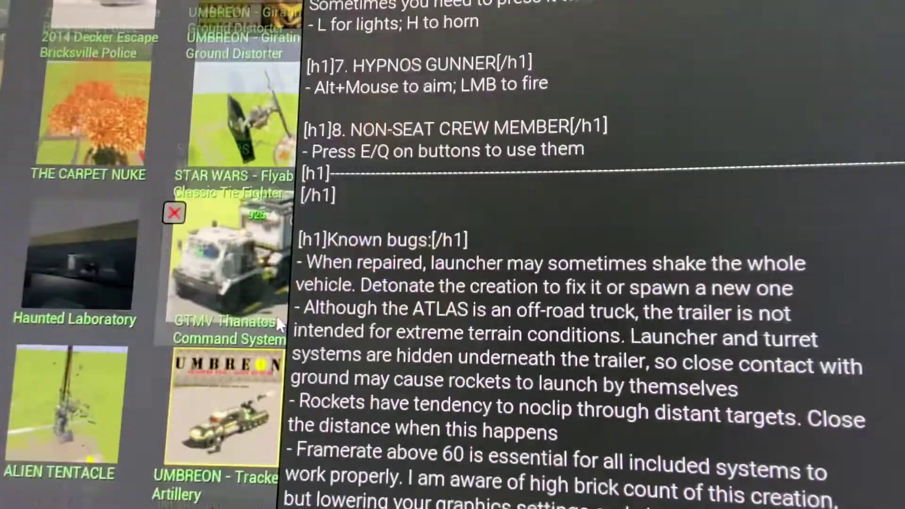
{"action": "scroll", "coordinate": [249, 303], "scroll_direction": "down", "scroll_amount": 2}
{"action": "scroll", "coordinate": [131, 197], "scroll_direction": "down", "scroll_amount": 2}
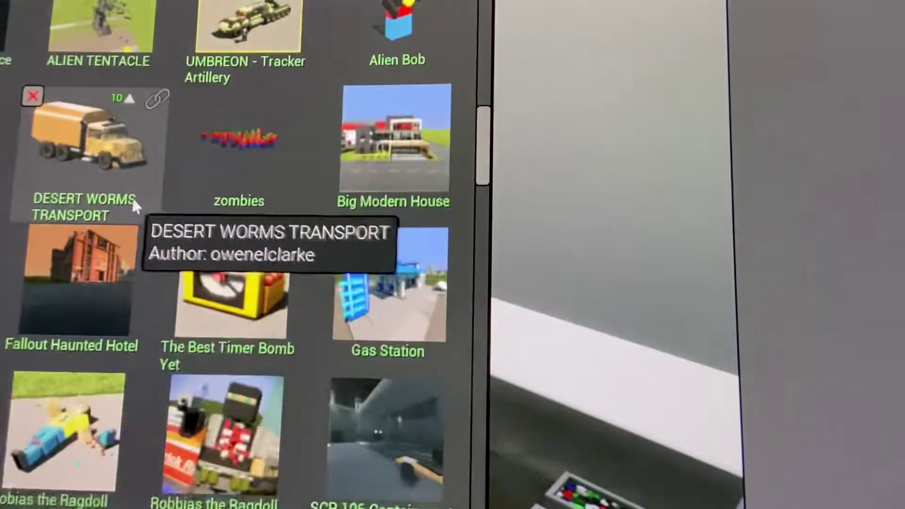
{"action": "scroll", "coordinate": [120, 170], "scroll_direction": "down", "scroll_amount": 2}
{"action": "scroll", "coordinate": [113, 177], "scroll_direction": "down", "scroll_amount": 3}
{"action": "scroll", "coordinate": [103, 191], "scroll_direction": "down", "scroll_amount": 2}
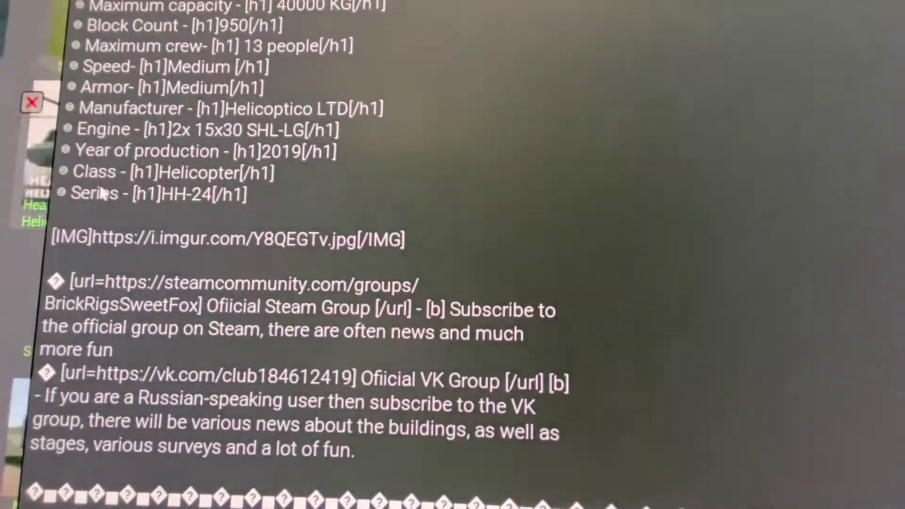
{"action": "scroll", "coordinate": [106, 188], "scroll_direction": "down", "scroll_amount": 2}
{"action": "scroll", "coordinate": [78, 198], "scroll_direction": "down", "scroll_amount": 3}
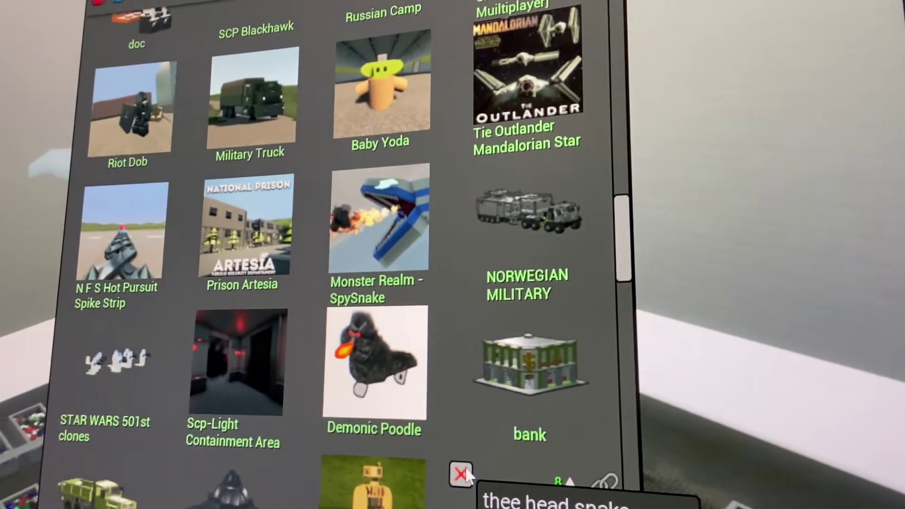
{"action": "scroll", "coordinate": [456, 445], "scroll_direction": "down", "scroll_amount": 2}
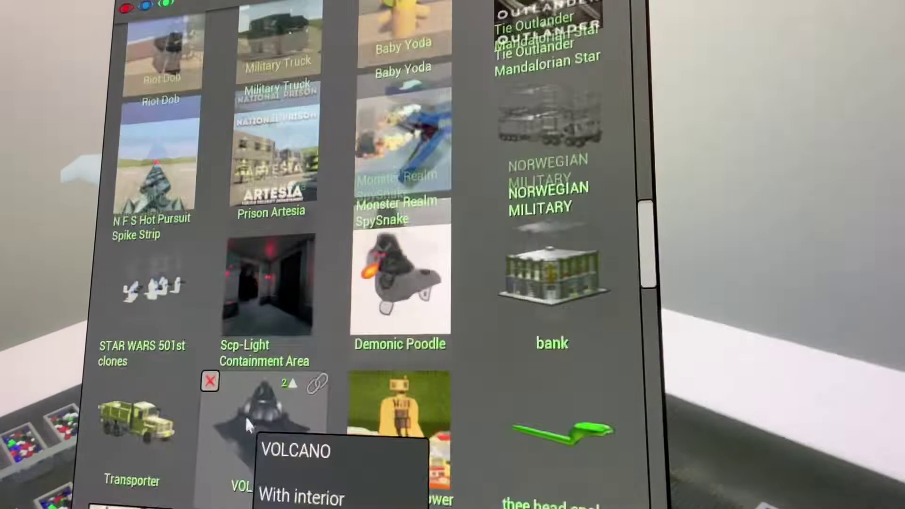
{"action": "scroll", "coordinate": [244, 414], "scroll_direction": "down", "scroll_amount": 3}
{"action": "scroll", "coordinate": [323, 407], "scroll_direction": "down", "scroll_amount": 1}
{"action": "scroll", "coordinate": [325, 413], "scroll_direction": "down", "scroll_amount": 2}
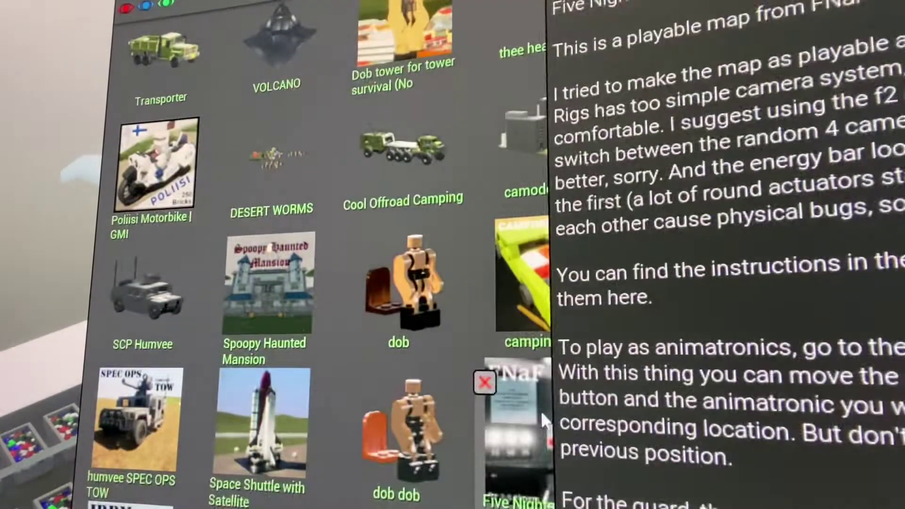
{"action": "scroll", "coordinate": [541, 411], "scroll_direction": "down", "scroll_amount": 2}
{"action": "scroll", "coordinate": [396, 417], "scroll_direction": "down", "scroll_amount": 2}
{"action": "scroll", "coordinate": [327, 401], "scroll_direction": "down", "scroll_amount": 2}
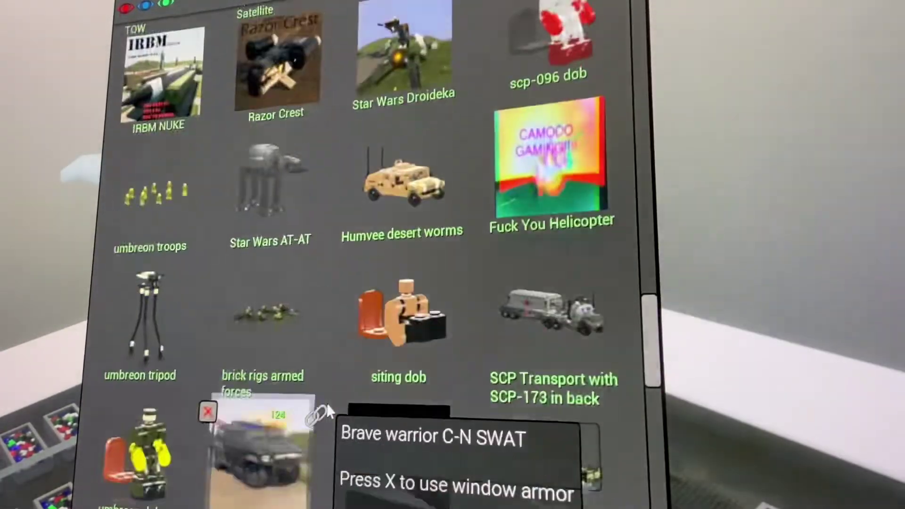
{"action": "scroll", "coordinate": [327, 403], "scroll_direction": "down", "scroll_amount": 2}
{"action": "scroll", "coordinate": [382, 374], "scroll_direction": "down", "scroll_amount": 1}
{"action": "scroll", "coordinate": [382, 371], "scroll_direction": "down", "scroll_amount": 2}
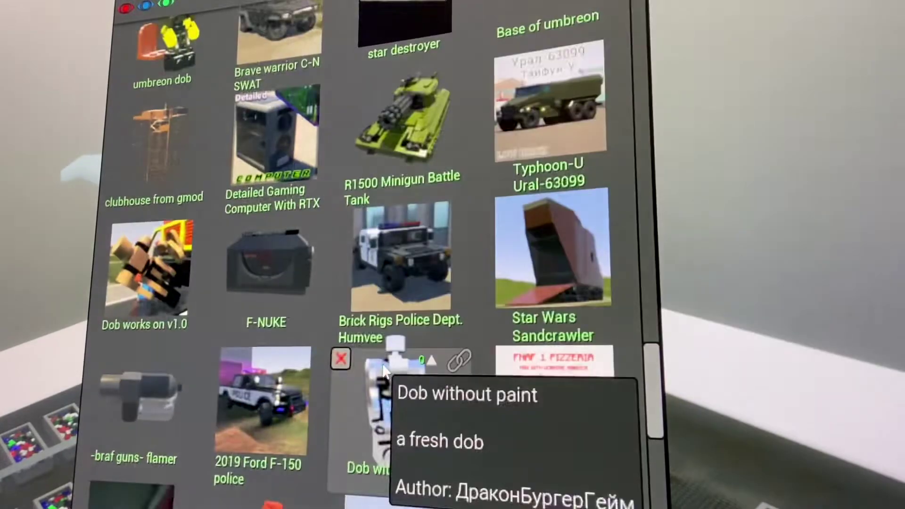
{"action": "scroll", "coordinate": [381, 371], "scroll_direction": "down", "scroll_amount": 2}
{"action": "scroll", "coordinate": [385, 372], "scroll_direction": "down", "scroll_amount": 2}
{"action": "scroll", "coordinate": [382, 364], "scroll_direction": "down", "scroll_amount": 2}
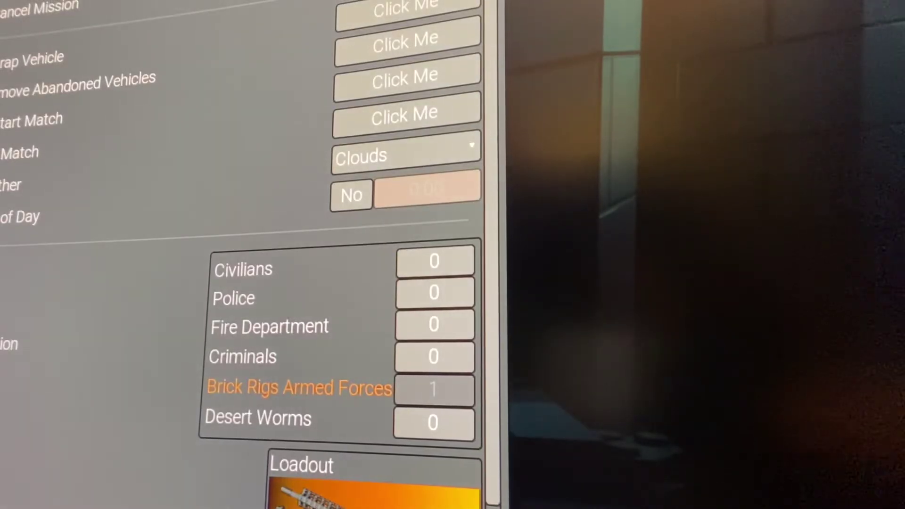
Exit the current scene, choose the Space map, and join Brick Rigs Armed Forces.
{"action": "key", "text": "Escape"}
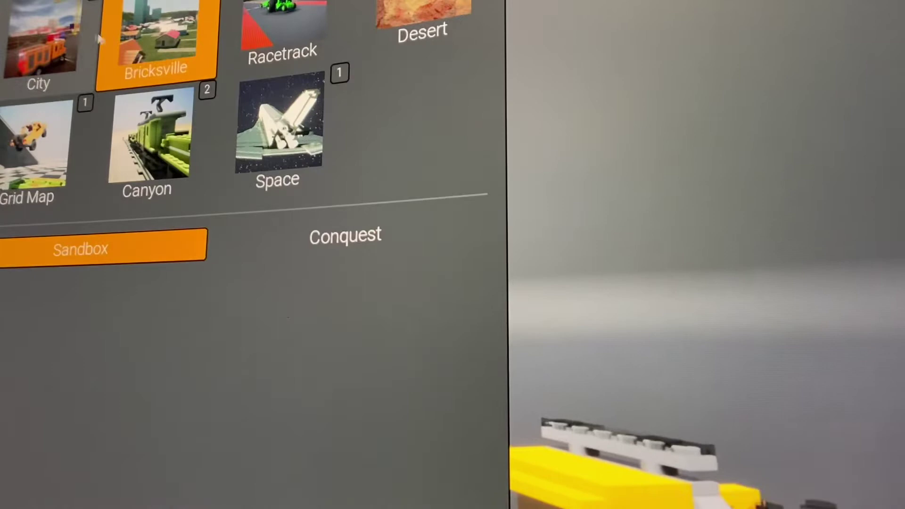
{"action": "left_click", "coordinate": [305, 175]}
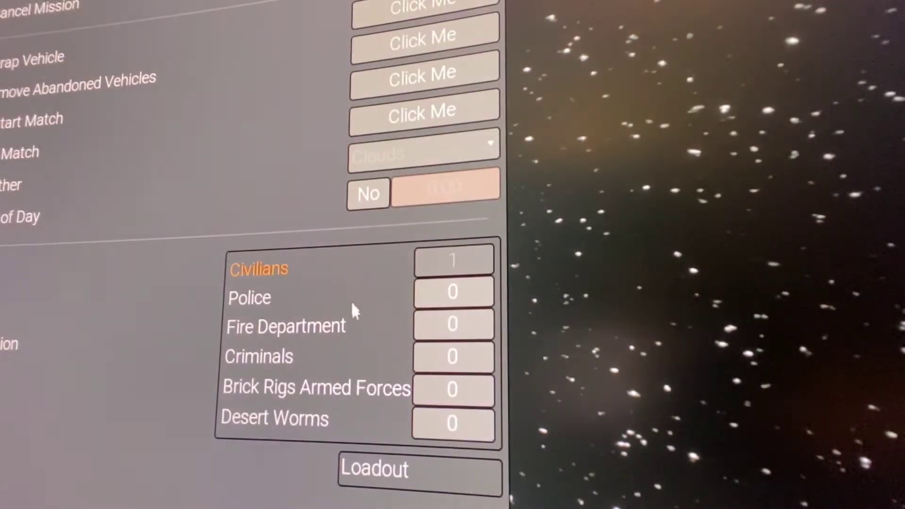
{"action": "left_click", "coordinate": [451, 390]}
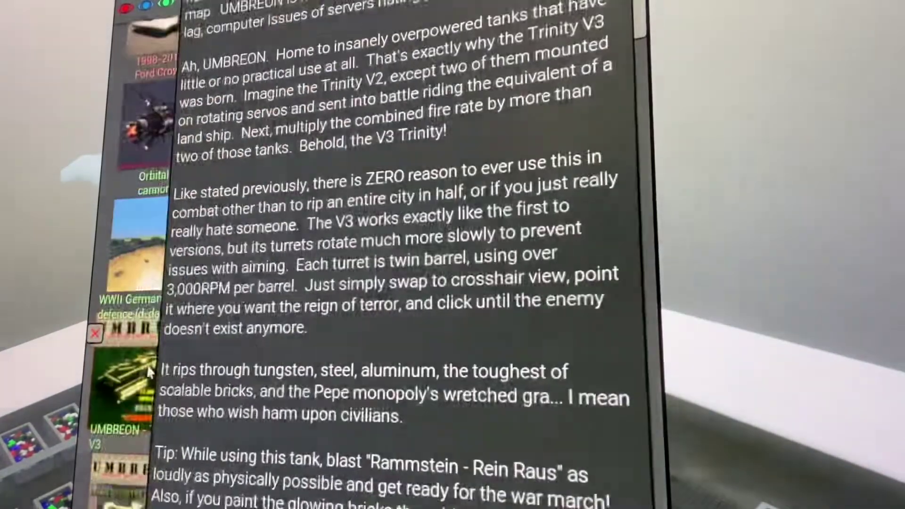
{"action": "scroll", "coordinate": [151, 373], "scroll_direction": "down", "scroll_amount": 4}
{"action": "scroll", "coordinate": [257, 382], "scroll_direction": "down", "scroll_amount": 3}
{"action": "scroll", "coordinate": [254, 380], "scroll_direction": "down", "scroll_amount": 4}
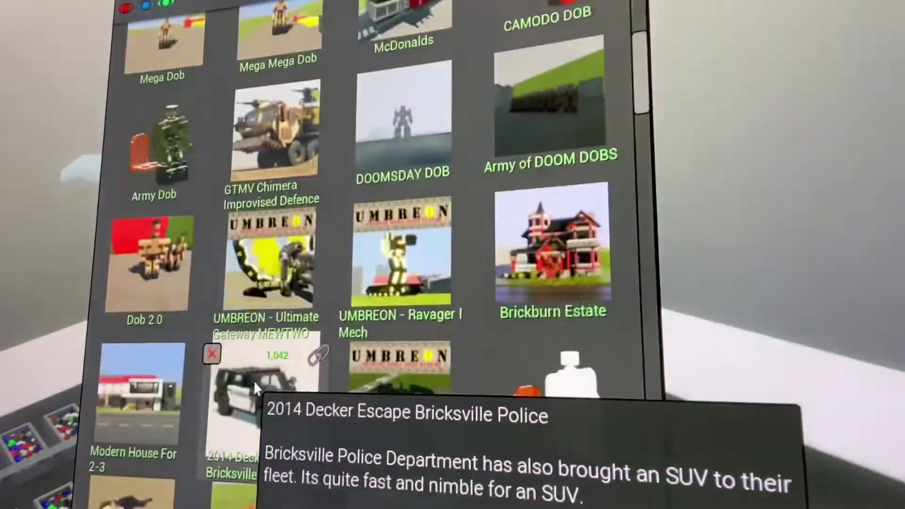
{"action": "scroll", "coordinate": [254, 381], "scroll_direction": "down", "scroll_amount": 2}
{"action": "scroll", "coordinate": [246, 345], "scroll_direction": "down", "scroll_amount": 2}
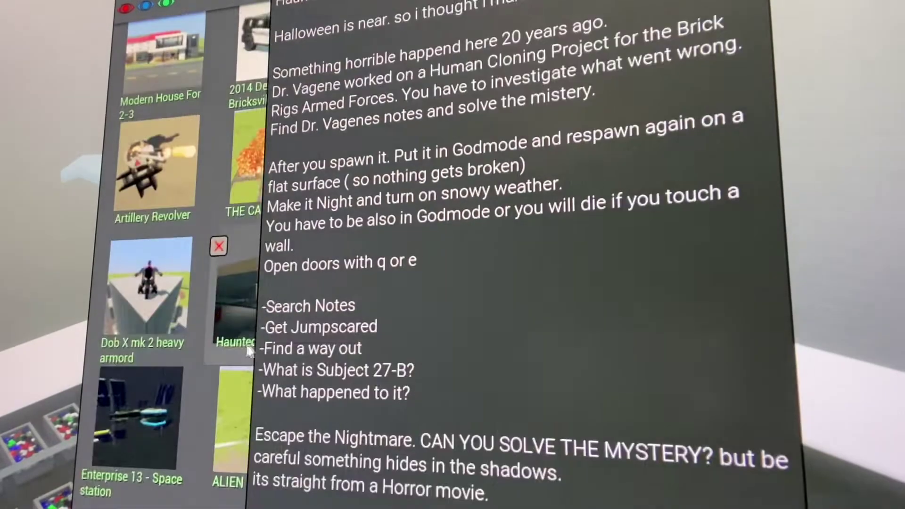
{"action": "scroll", "coordinate": [248, 351], "scroll_direction": "down", "scroll_amount": 3}
{"action": "scroll", "coordinate": [249, 351], "scroll_direction": "down", "scroll_amount": 2}
{"action": "scroll", "coordinate": [251, 352], "scroll_direction": "down", "scroll_amount": 2}
{"action": "scroll", "coordinate": [255, 352], "scroll_direction": "down", "scroll_amount": 3}
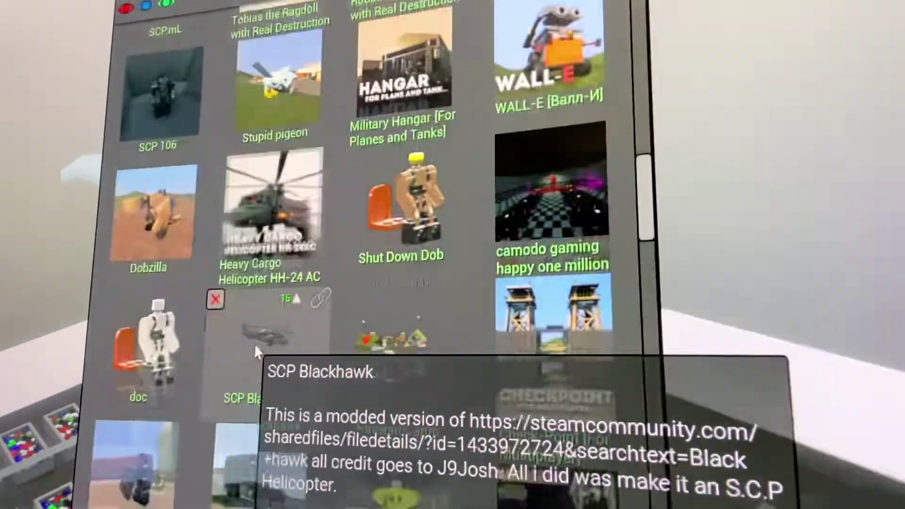
{"action": "scroll", "coordinate": [258, 353], "scroll_direction": "down", "scroll_amount": 2}
{"action": "scroll", "coordinate": [276, 361], "scroll_direction": "down", "scroll_amount": 2}
{"action": "scroll", "coordinate": [291, 368], "scroll_direction": "down", "scroll_amount": 3}
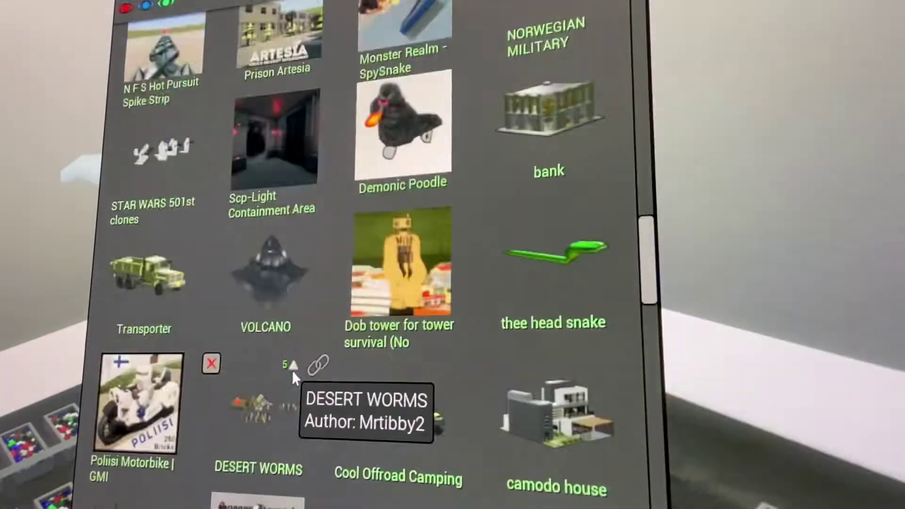
{"action": "scroll", "coordinate": [292, 369], "scroll_direction": "down", "scroll_amount": 2}
{"action": "scroll", "coordinate": [292, 369], "scroll_direction": "down", "scroll_amount": 2}
{"action": "scroll", "coordinate": [292, 369], "scroll_direction": "down", "scroll_amount": 2}
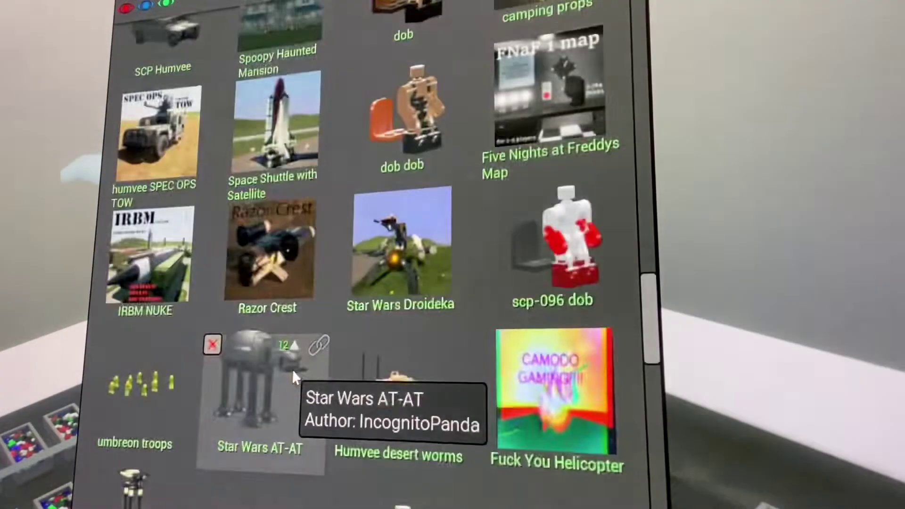
{"action": "scroll", "coordinate": [292, 369], "scroll_direction": "down", "scroll_amount": 2}
{"action": "scroll", "coordinate": [293, 369], "scroll_direction": "down", "scroll_amount": 3}
{"action": "scroll", "coordinate": [292, 369], "scroll_direction": "down", "scroll_amount": 2}
{"action": "scroll", "coordinate": [292, 369], "scroll_direction": "down", "scroll_amount": 2}
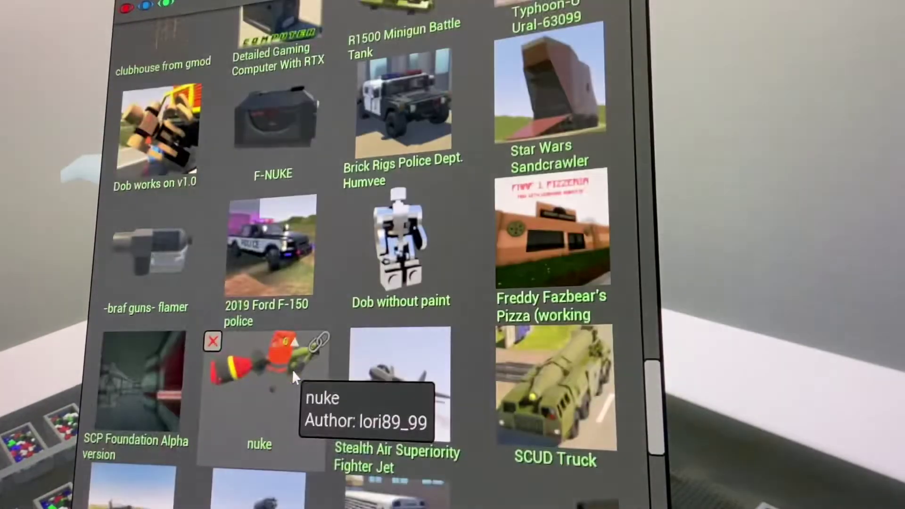
{"action": "scroll", "coordinate": [292, 369], "scroll_direction": "down", "scroll_amount": 2}
{"action": "scroll", "coordinate": [292, 370], "scroll_direction": "down", "scroll_amount": 2}
{"action": "scroll", "coordinate": [292, 369], "scroll_direction": "down", "scroll_amount": 2}
{"action": "scroll", "coordinate": [292, 369], "scroll_direction": "down", "scroll_amount": 2}
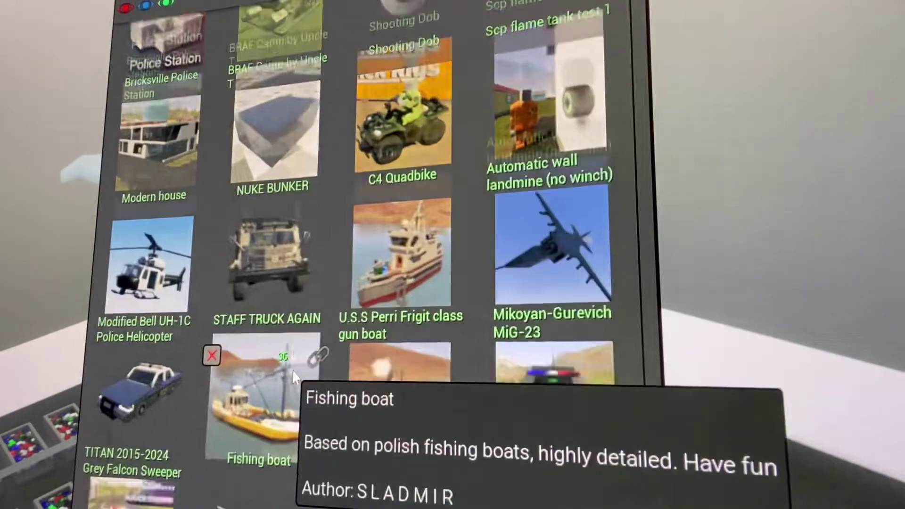
{"action": "scroll", "coordinate": [292, 369], "scroll_direction": "down", "scroll_amount": 3}
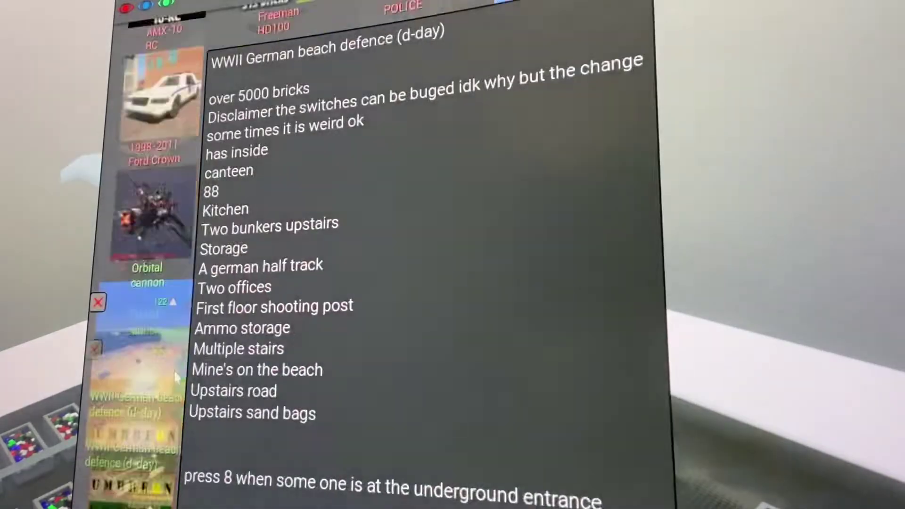
{"action": "scroll", "coordinate": [187, 368], "scroll_direction": "down", "scroll_amount": 3}
{"action": "scroll", "coordinate": [204, 269], "scroll_direction": "down", "scroll_amount": 3}
{"action": "scroll", "coordinate": [205, 270], "scroll_direction": "down", "scroll_amount": 2}
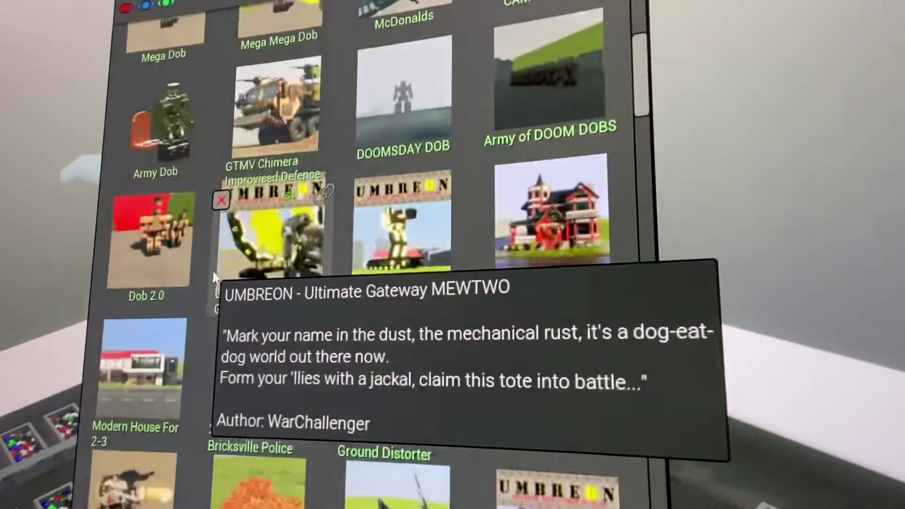
{"action": "scroll", "coordinate": [232, 286], "scroll_direction": "down", "scroll_amount": 2}
{"action": "scroll", "coordinate": [234, 286], "scroll_direction": "down", "scroll_amount": 1}
{"action": "scroll", "coordinate": [240, 286], "scroll_direction": "down", "scroll_amount": 2}
{"action": "scroll", "coordinate": [255, 286], "scroll_direction": "down", "scroll_amount": 2}
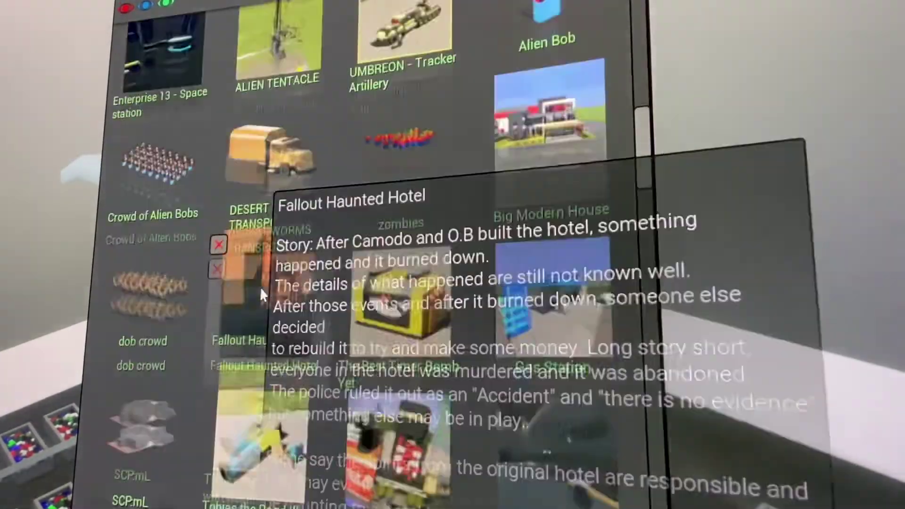
{"action": "scroll", "coordinate": [259, 286], "scroll_direction": "down", "scroll_amount": 2}
{"action": "scroll", "coordinate": [263, 304], "scroll_direction": "down", "scroll_amount": 2}
{"action": "scroll", "coordinate": [261, 319], "scroll_direction": "down", "scroll_amount": 1}
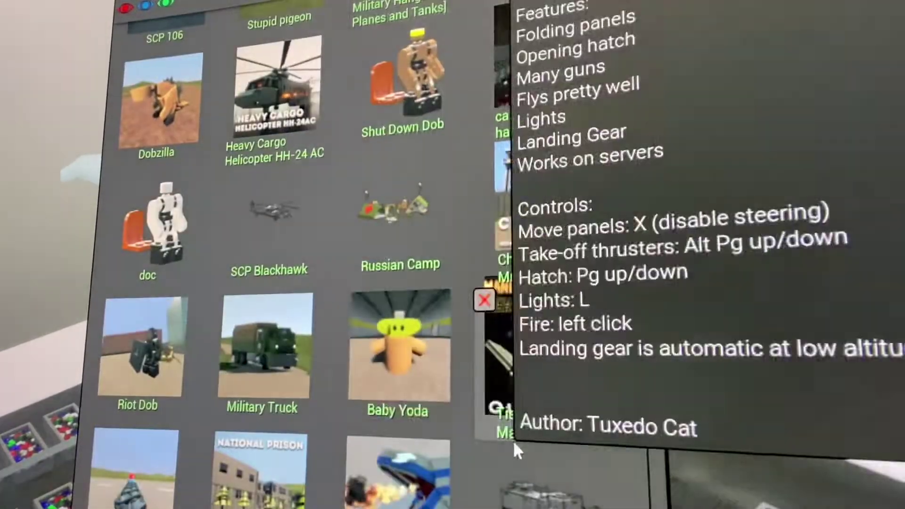
{"action": "scroll", "coordinate": [260, 396], "scroll_direction": "down", "scroll_amount": 1}
{"action": "scroll", "coordinate": [258, 397], "scroll_direction": "down", "scroll_amount": 2}
{"action": "scroll", "coordinate": [260, 410], "scroll_direction": "down", "scroll_amount": 2}
{"action": "scroll", "coordinate": [259, 407], "scroll_direction": "down", "scroll_amount": 2}
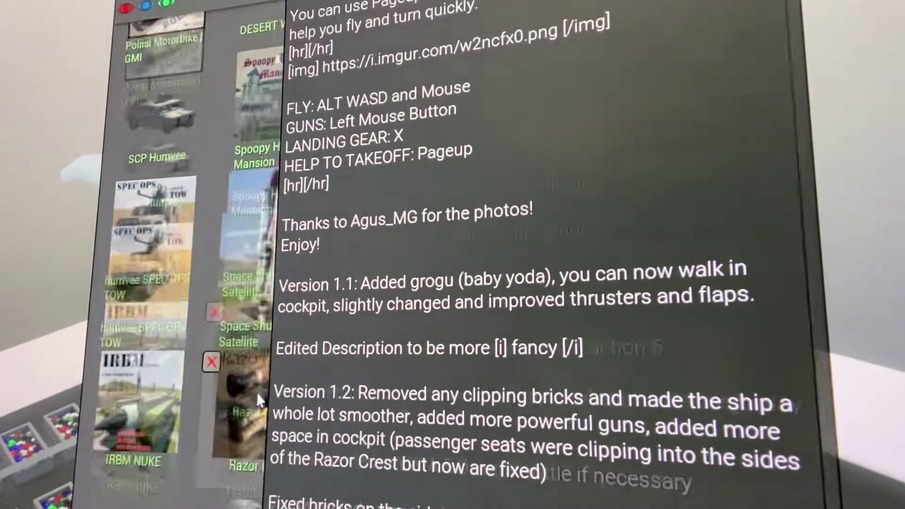
{"action": "scroll", "coordinate": [256, 400], "scroll_direction": "down", "scroll_amount": 2}
{"action": "scroll", "coordinate": [255, 393], "scroll_direction": "down", "scroll_amount": 2}
{"action": "scroll", "coordinate": [255, 392], "scroll_direction": "down", "scroll_amount": 2}
{"action": "scroll", "coordinate": [254, 392], "scroll_direction": "down", "scroll_amount": 2}
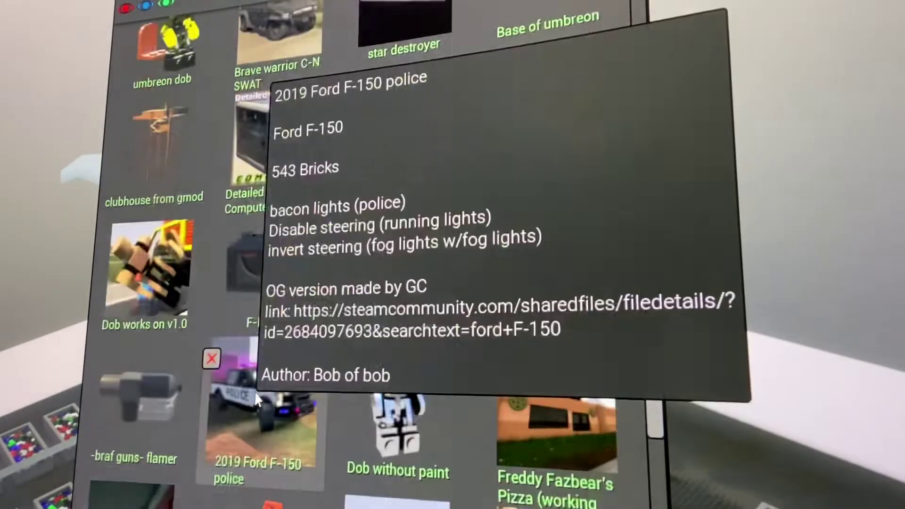
{"action": "scroll", "coordinate": [253, 390], "scroll_direction": "down", "scroll_amount": 2}
{"action": "scroll", "coordinate": [255, 394], "scroll_direction": "down", "scroll_amount": 2}
{"action": "scroll", "coordinate": [255, 394], "scroll_direction": "down", "scroll_amount": 2}
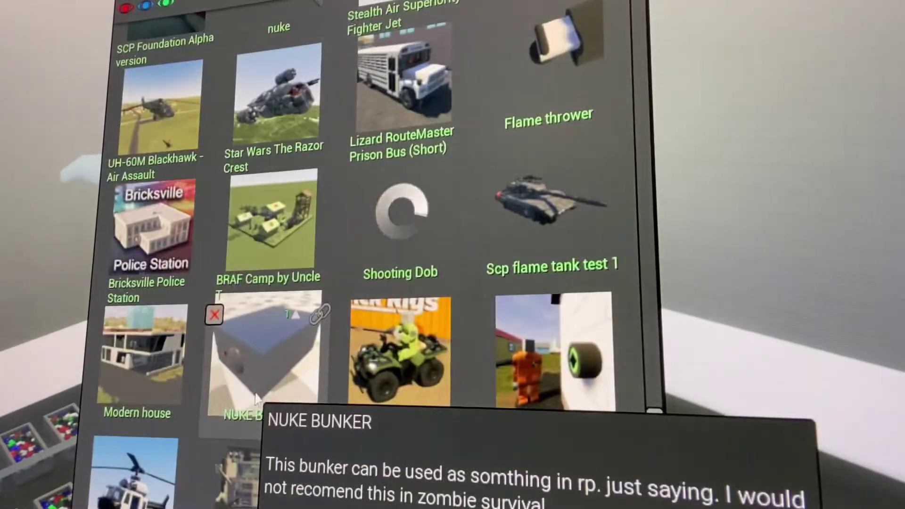
{"action": "scroll", "coordinate": [255, 393], "scroll_direction": "down", "scroll_amount": 2}
{"action": "scroll", "coordinate": [255, 354], "scroll_direction": "down", "scroll_amount": 2}
{"action": "scroll", "coordinate": [252, 283], "scroll_direction": "down", "scroll_amount": 2}
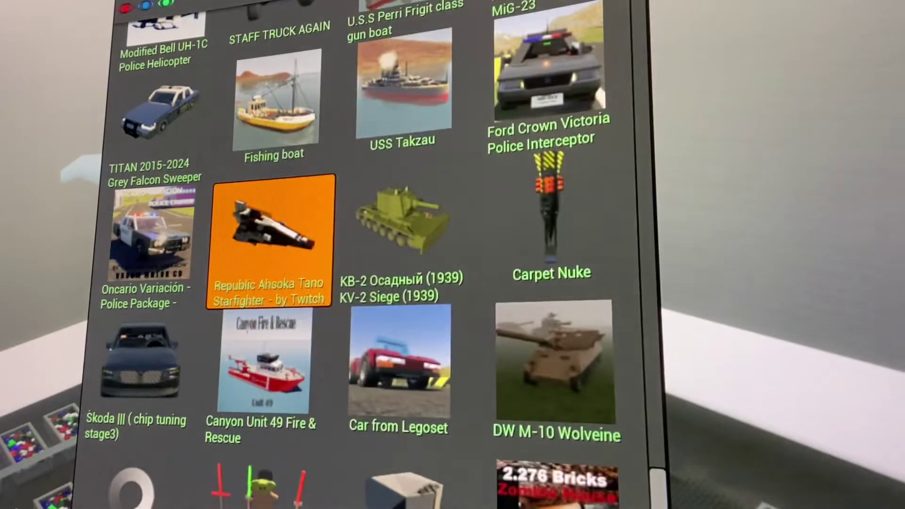
Close the browser to spawn the Ahsoka Tano Starfighter, triggering the driver-seat warning.
{"action": "key", "text": "Escape"}
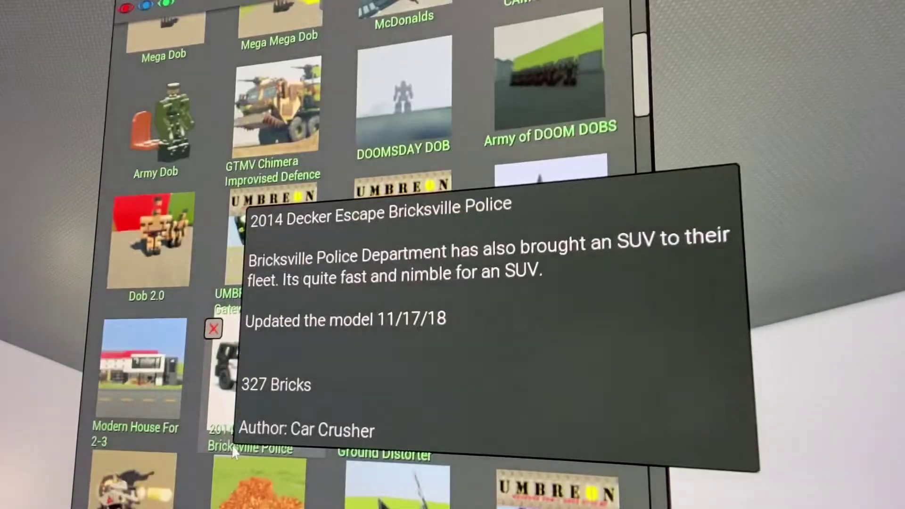
{"action": "scroll", "coordinate": [231, 451], "scroll_direction": "down", "scroll_amount": 2}
{"action": "scroll", "coordinate": [236, 450], "scroll_direction": "down", "scroll_amount": 3}
{"action": "scroll", "coordinate": [467, 264], "scroll_direction": "down", "scroll_amount": 3}
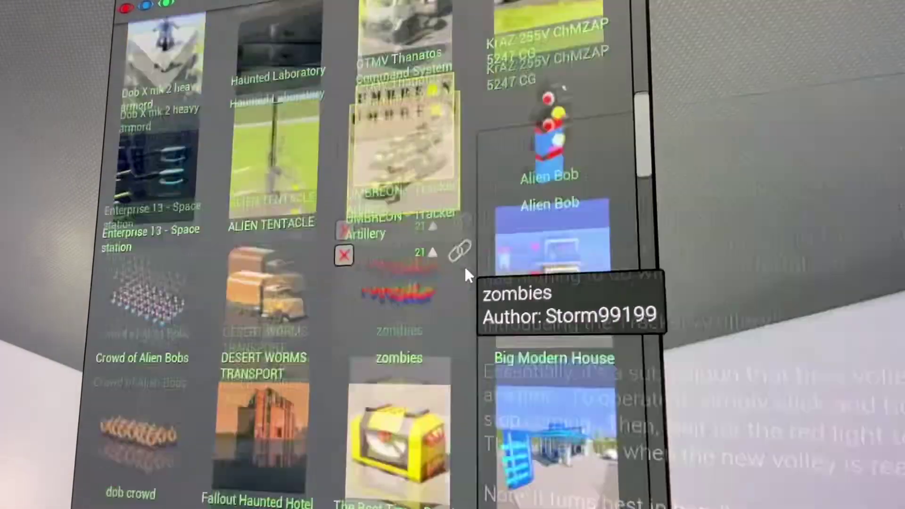
{"action": "scroll", "coordinate": [463, 276], "scroll_direction": "down", "scroll_amount": 3}
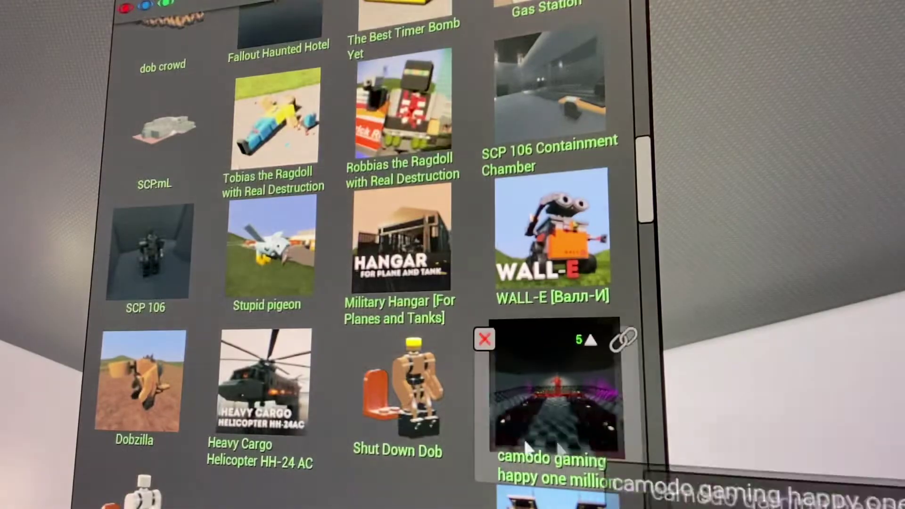
{"action": "scroll", "coordinate": [459, 424], "scroll_direction": "down", "scroll_amount": 2}
{"action": "scroll", "coordinate": [495, 410], "scroll_direction": "down", "scroll_amount": 2}
{"action": "scroll", "coordinate": [637, 382], "scroll_direction": "down", "scroll_amount": 2}
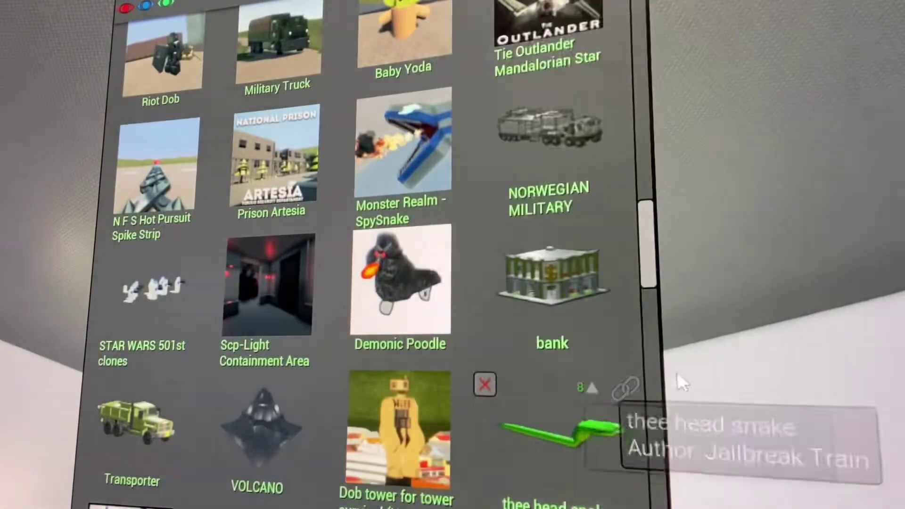
{"action": "scroll", "coordinate": [198, 382], "scroll_direction": "up", "scroll_amount": 3}
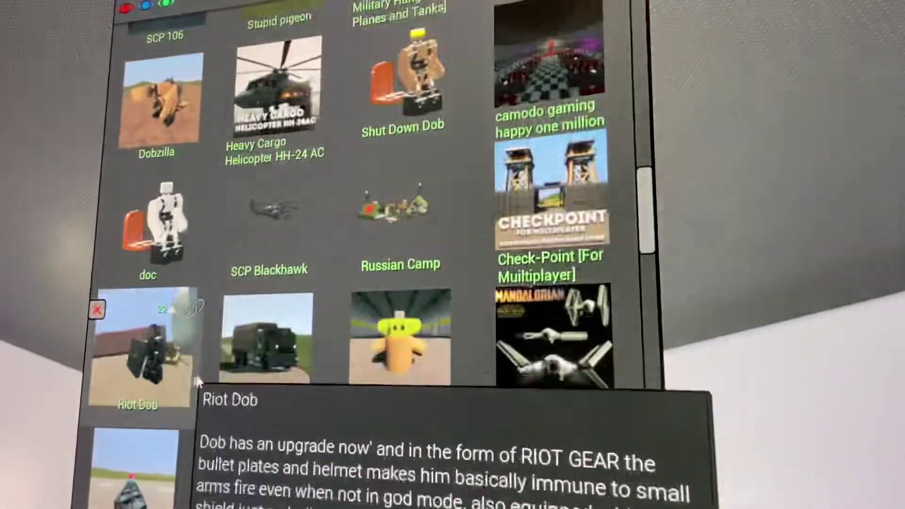
{"action": "scroll", "coordinate": [385, 170], "scroll_direction": "up", "scroll_amount": 2}
{"action": "scroll", "coordinate": [385, 167], "scroll_direction": "up", "scroll_amount": 2}
{"action": "scroll", "coordinate": [340, 184], "scroll_direction": "up", "scroll_amount": 2}
{"action": "scroll", "coordinate": [283, 184], "scroll_direction": "up", "scroll_amount": 2}
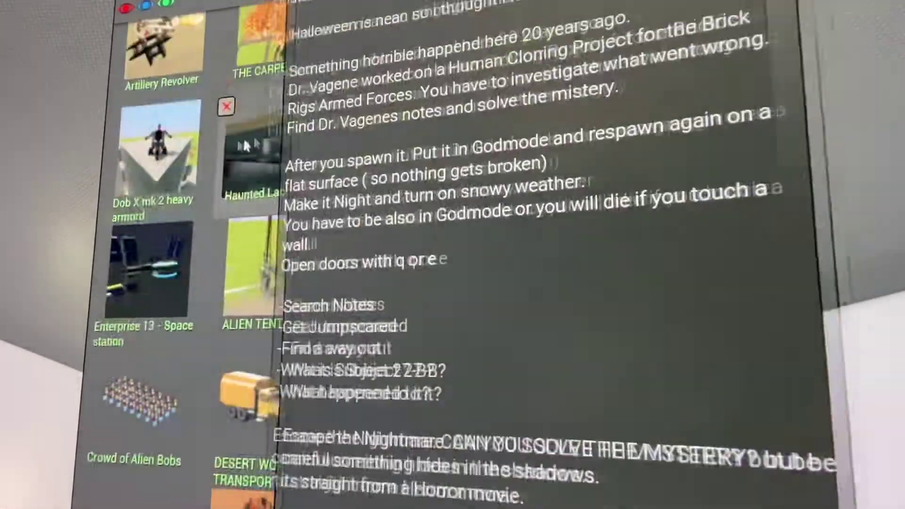
{"action": "scroll", "coordinate": [222, 182], "scroll_direction": "up", "scroll_amount": 2}
{"action": "scroll", "coordinate": [222, 184], "scroll_direction": "up", "scroll_amount": 2}
{"action": "scroll", "coordinate": [230, 199], "scroll_direction": "up", "scroll_amount": 2}
{"action": "scroll", "coordinate": [241, 219], "scroll_direction": "up", "scroll_amount": 2}
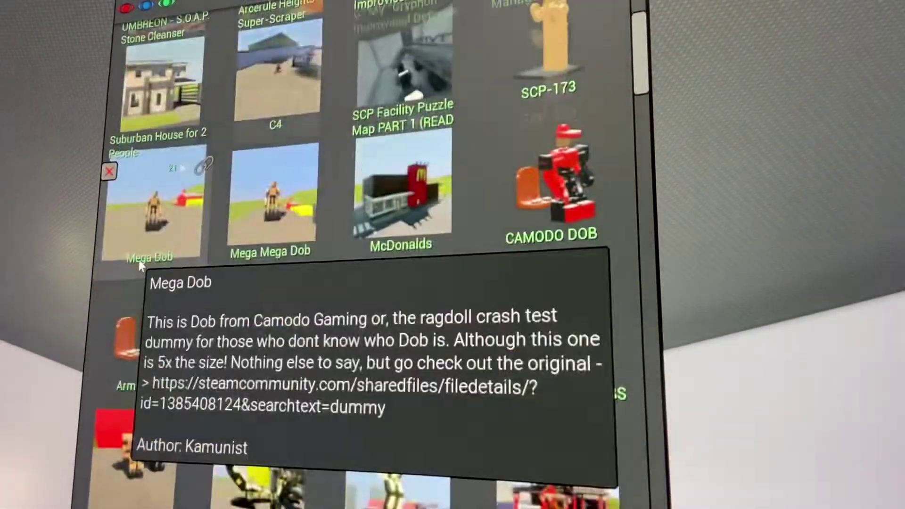
{"action": "scroll", "coordinate": [249, 236], "scroll_direction": "up", "scroll_amount": 2}
{"action": "scroll", "coordinate": [268, 234], "scroll_direction": "up", "scroll_amount": 2}
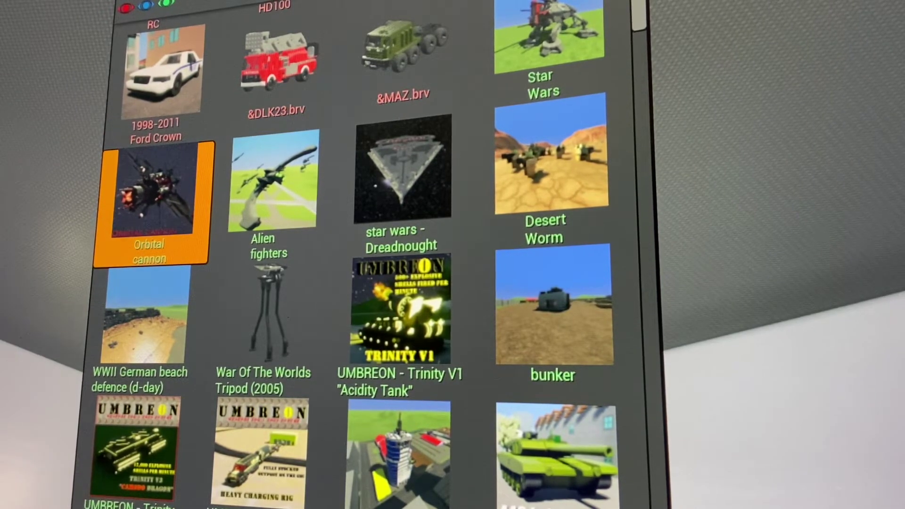
Toggle the Windows Start menu over the frozen game several times.
{"action": "key", "text": "super"}
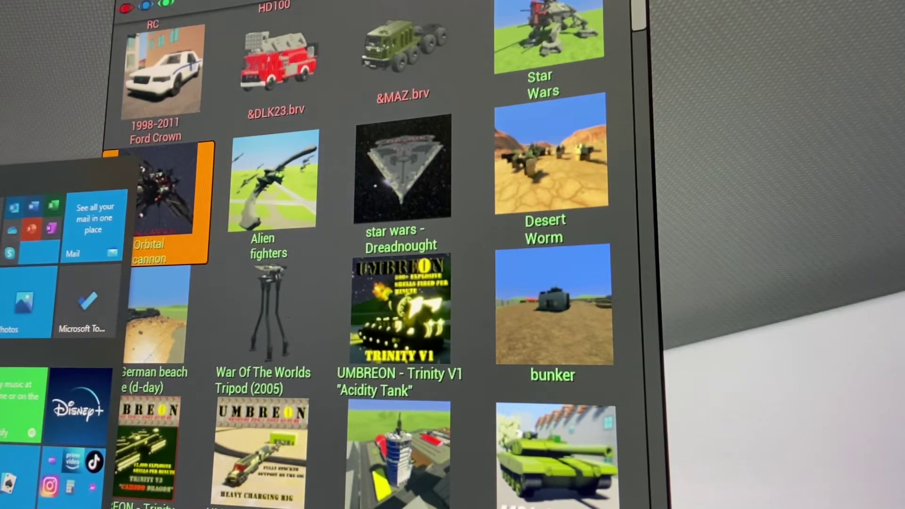
{"action": "key", "text": "super"}
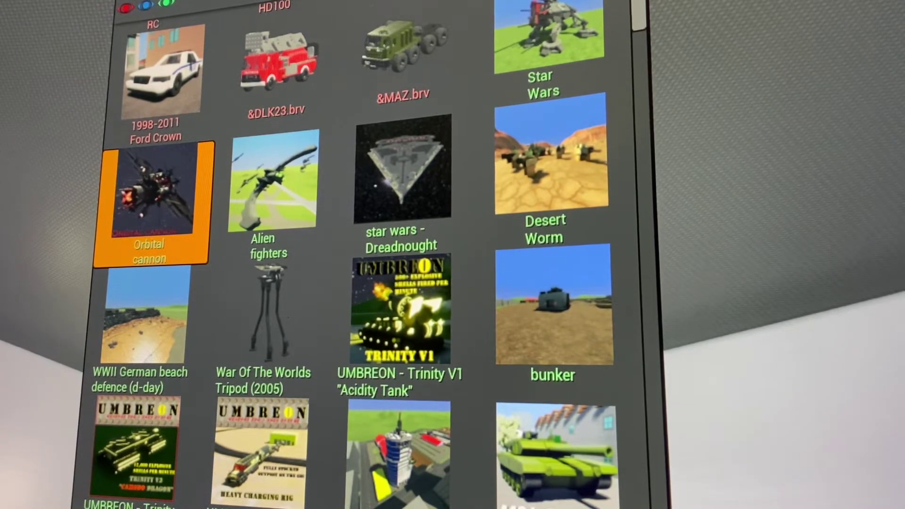
{"action": "key", "text": "super"}
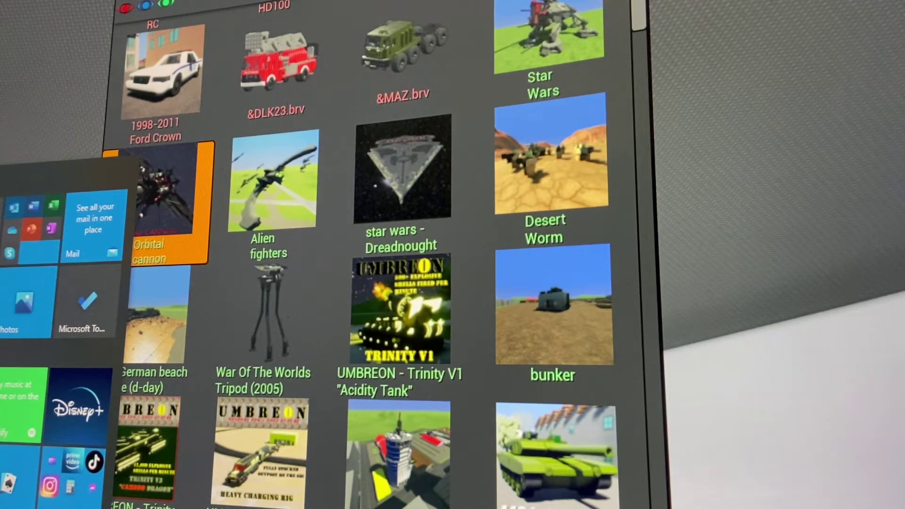
{"action": "key", "text": "Escape"}
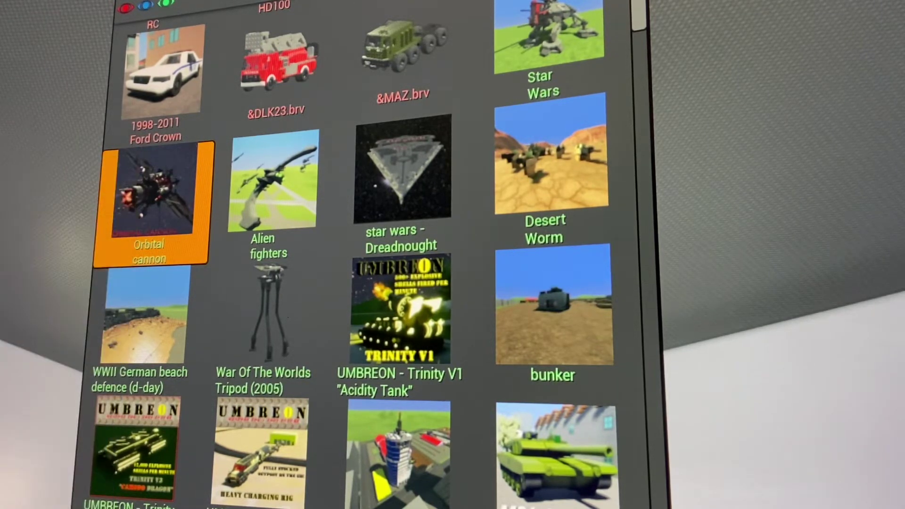
{"action": "key", "text": "super"}
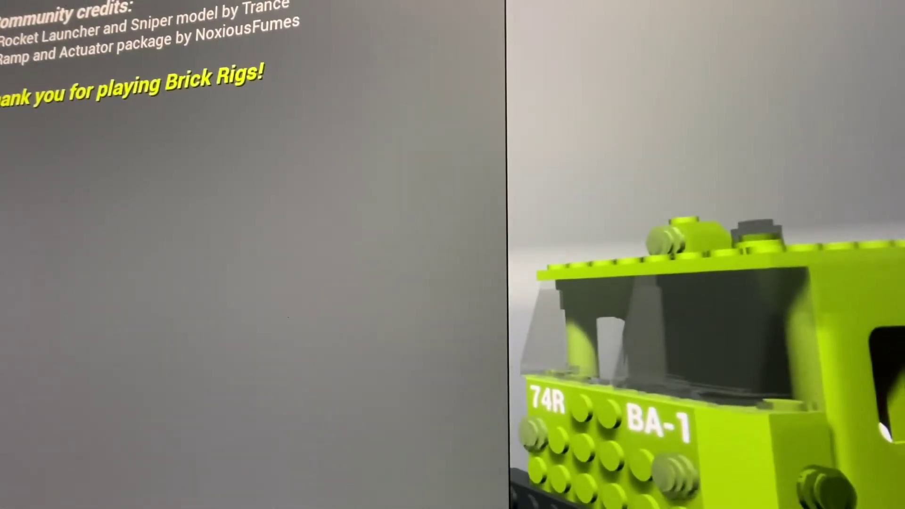
Bring up the Quit dialog and cancel it to stay in the game.
{"action": "key", "text": "Escape"}
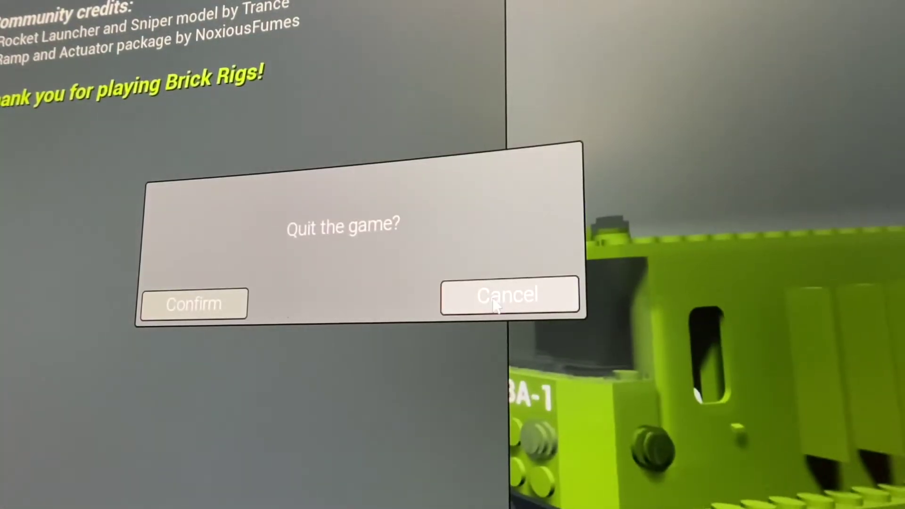
{"action": "left_click", "coordinate": [494, 301]}
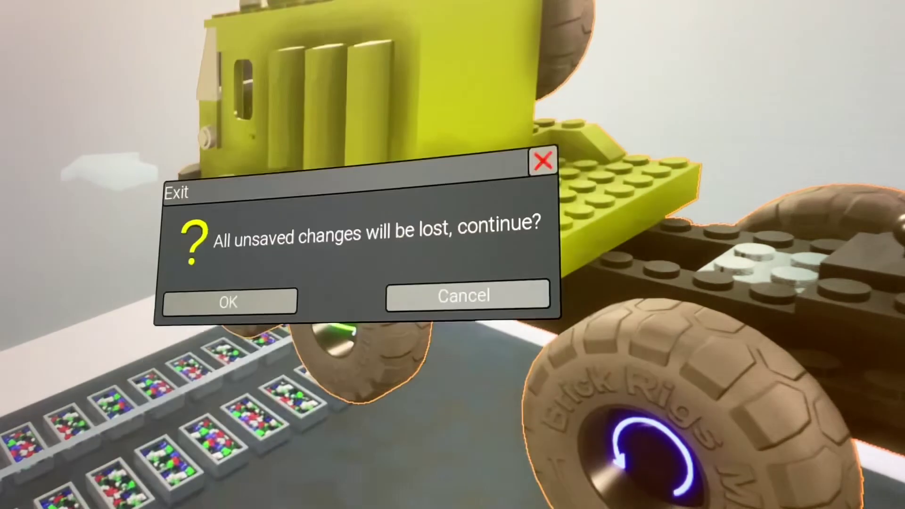
Confirm discarding unsaved changes in the Exit dialog, then dismiss the quit prompt.
{"action": "left_click", "coordinate": [266, 309]}
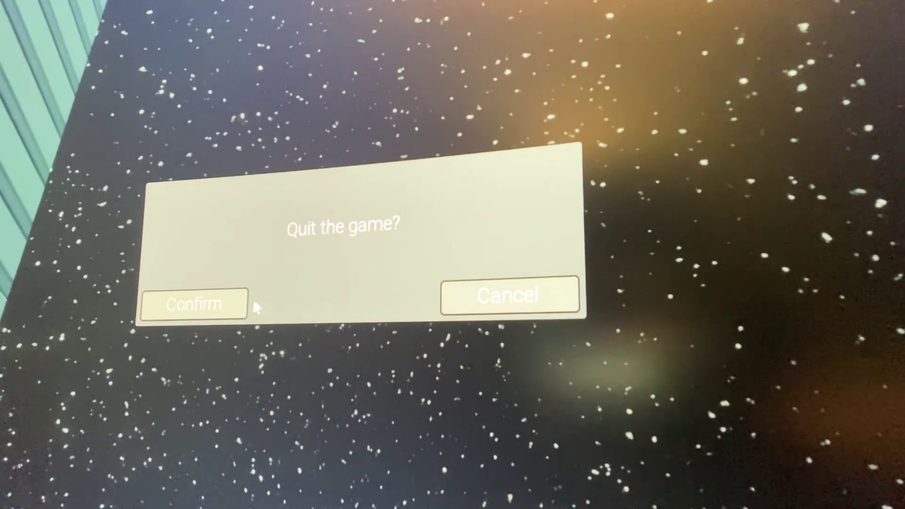
{"action": "left_click", "coordinate": [227, 319]}
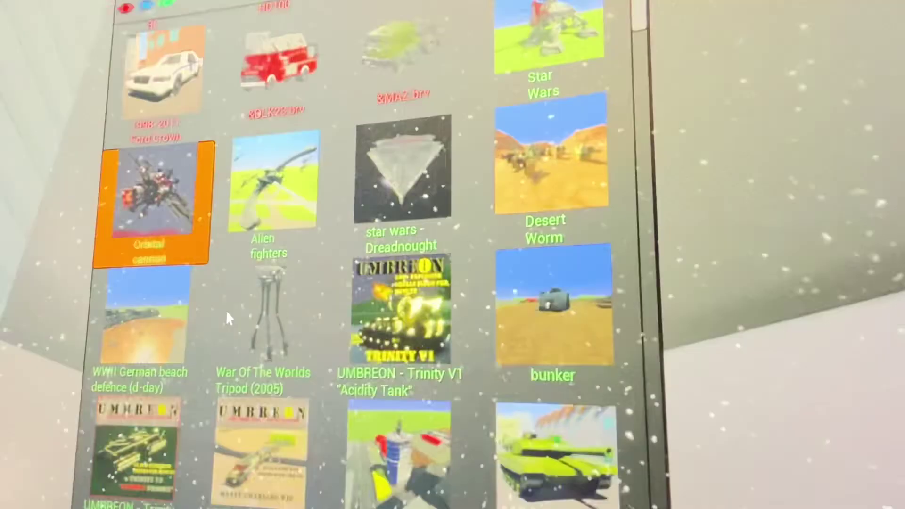